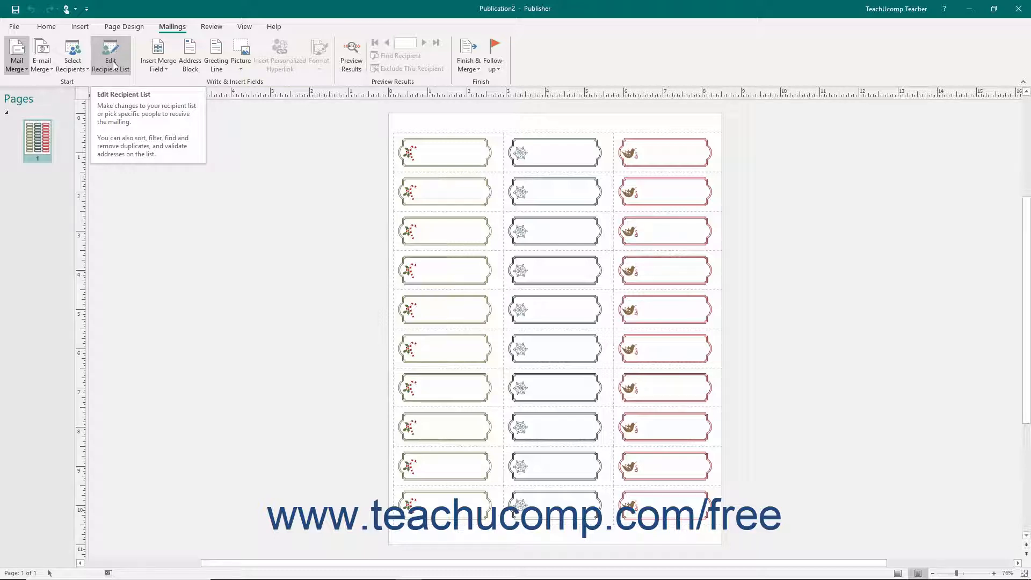
Open the mail merge recipient list for editing.
left_click(113, 65)
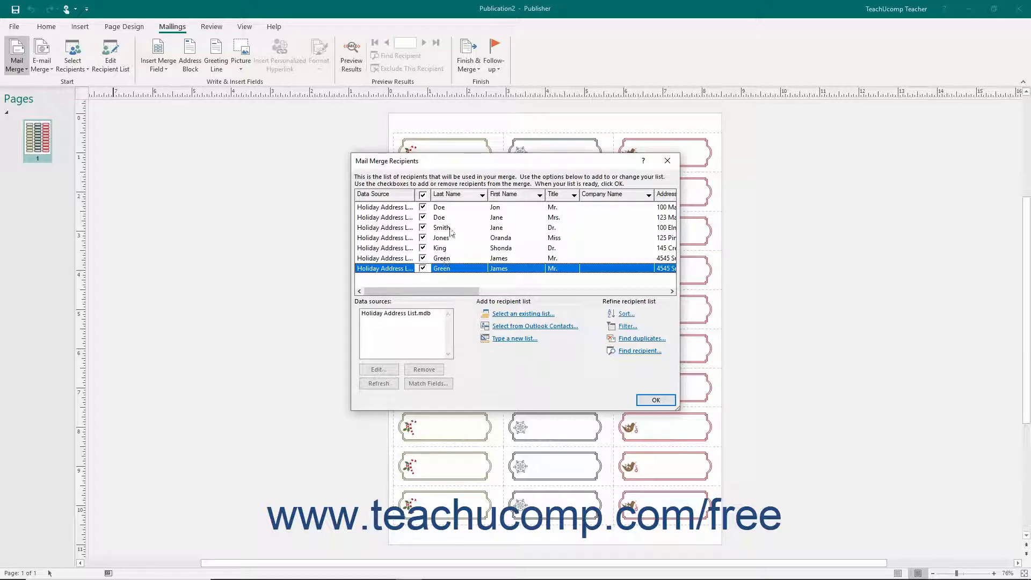
Exclude the fifth and seventh recipients from the merge, and include both of them again.
left_click(423, 248)
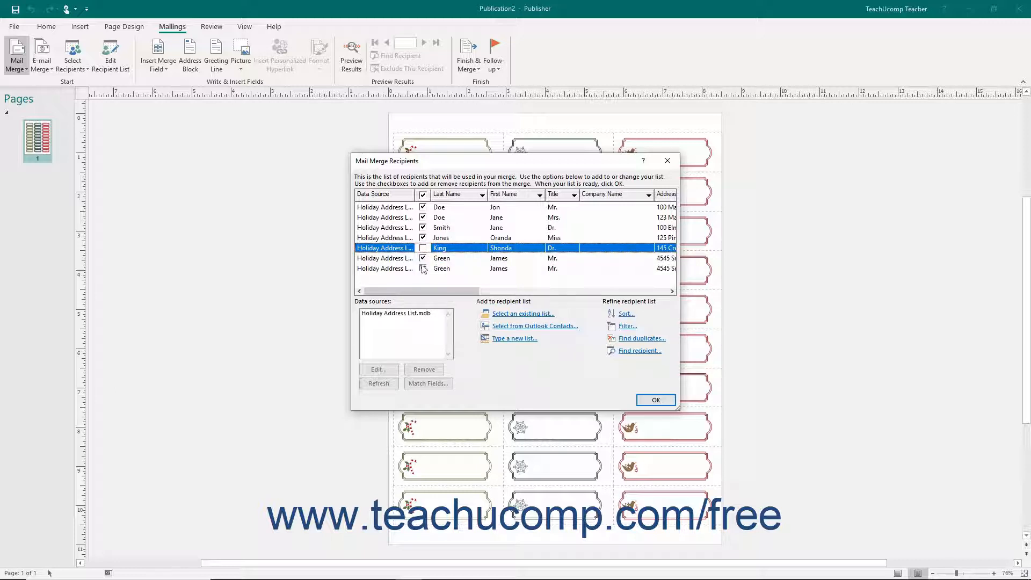
left_click(422, 268)
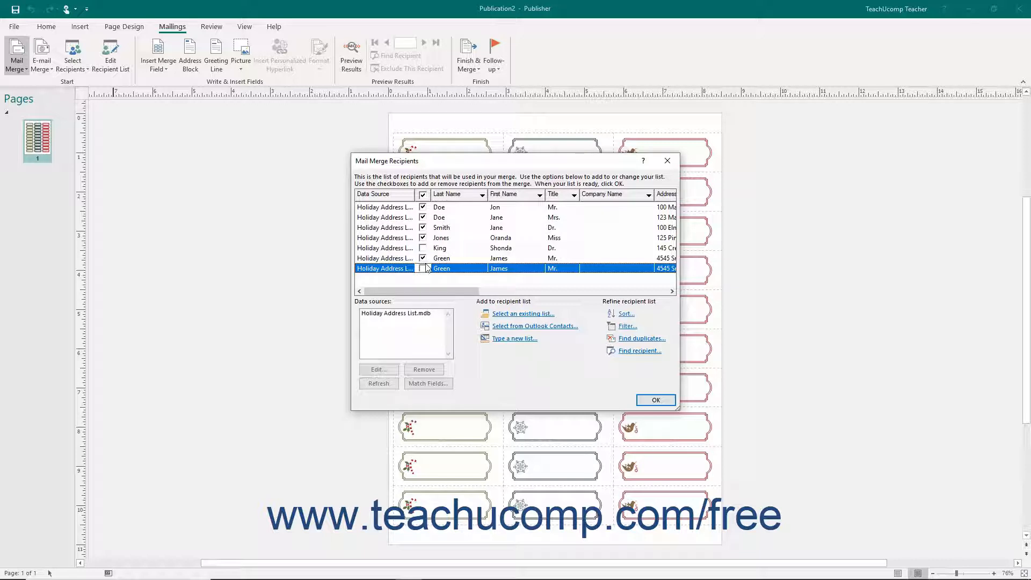
left_click(423, 268)
left_click(423, 248)
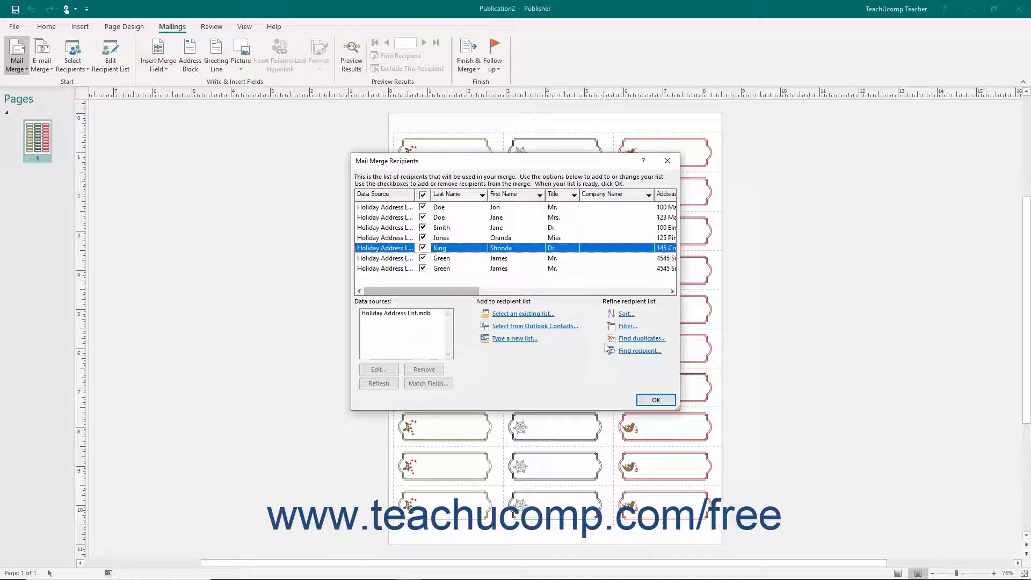
Sort the recipients by Last Name and then by First Name, both in ascending order.
left_click(623, 316)
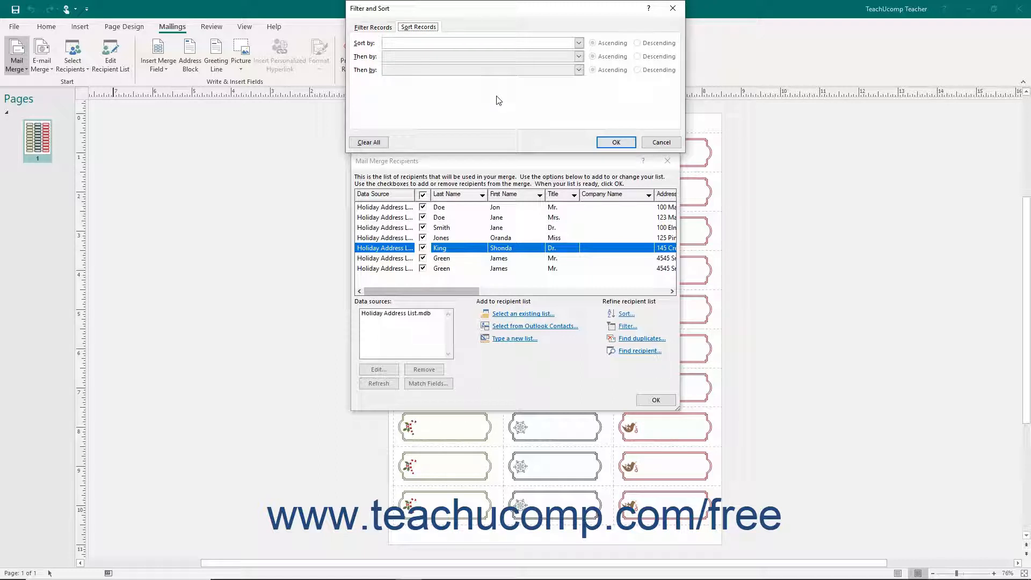
left_click(578, 43)
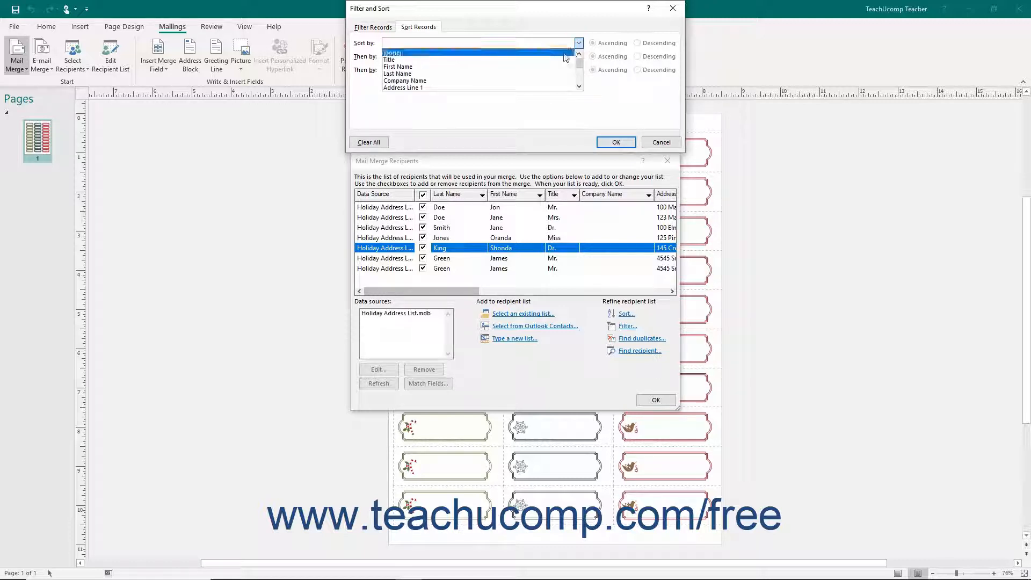
left_click(536, 74)
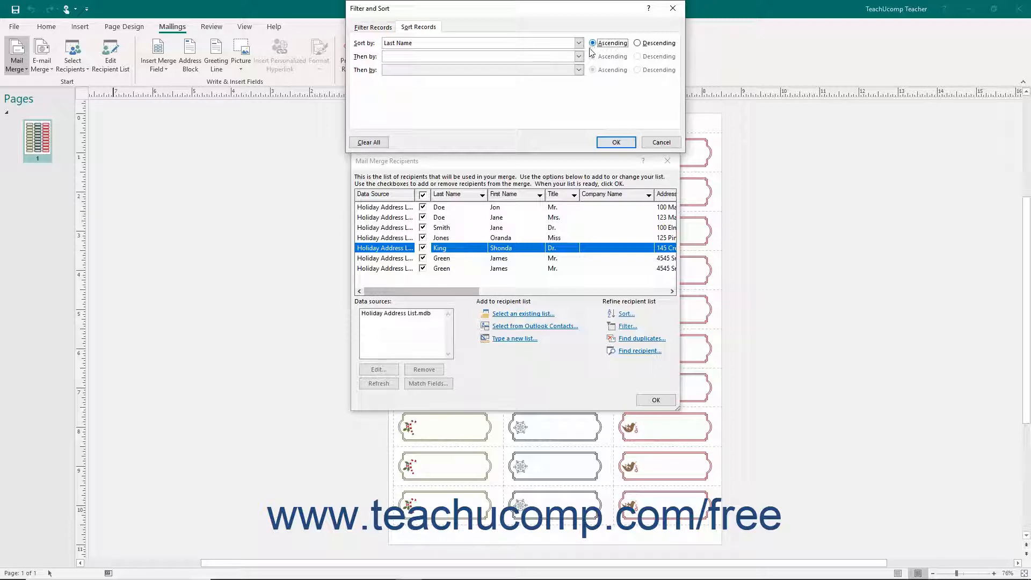
left_click(579, 57)
left_click(558, 80)
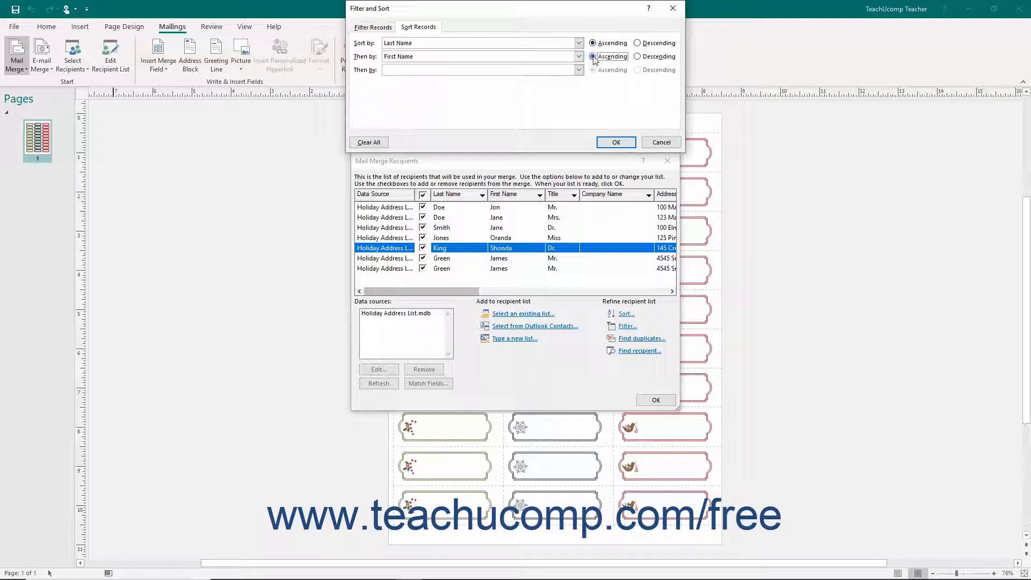
left_click(593, 57)
left_click(615, 142)
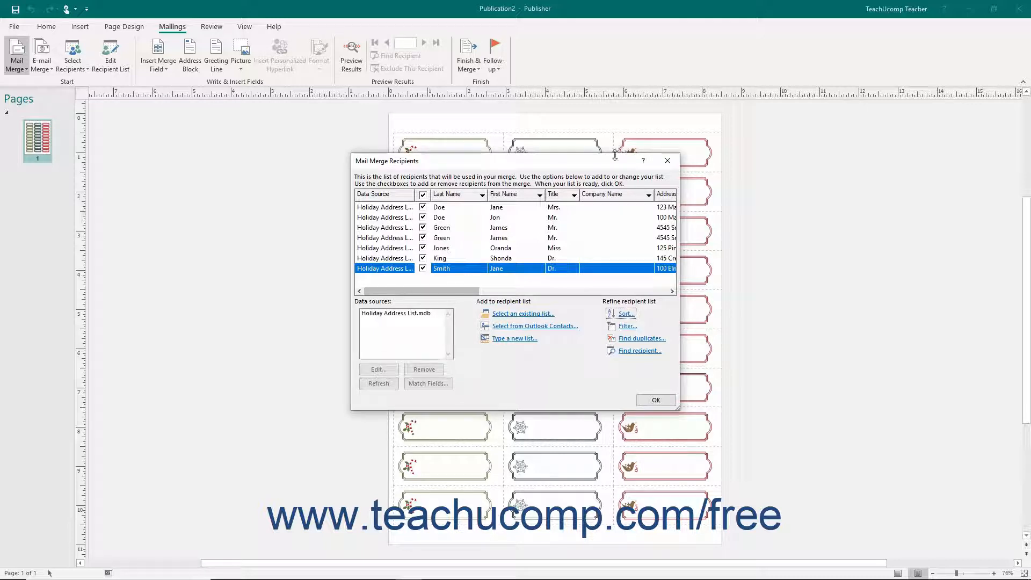
Filter the recipient list to records whose State field is Equal to MI.
left_click(627, 326)
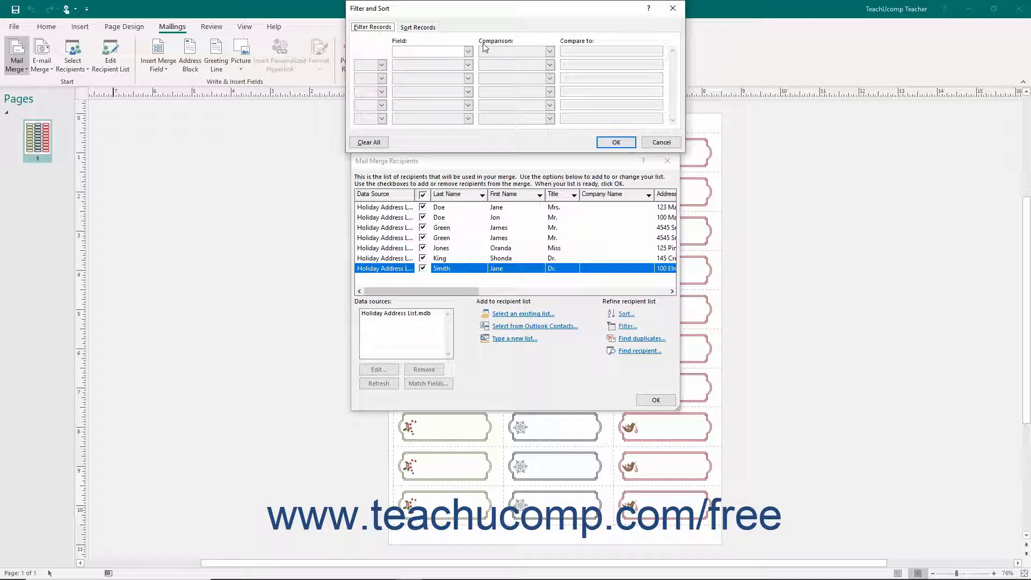
left_click(466, 52)
scroll(427, 93, "down", 1)
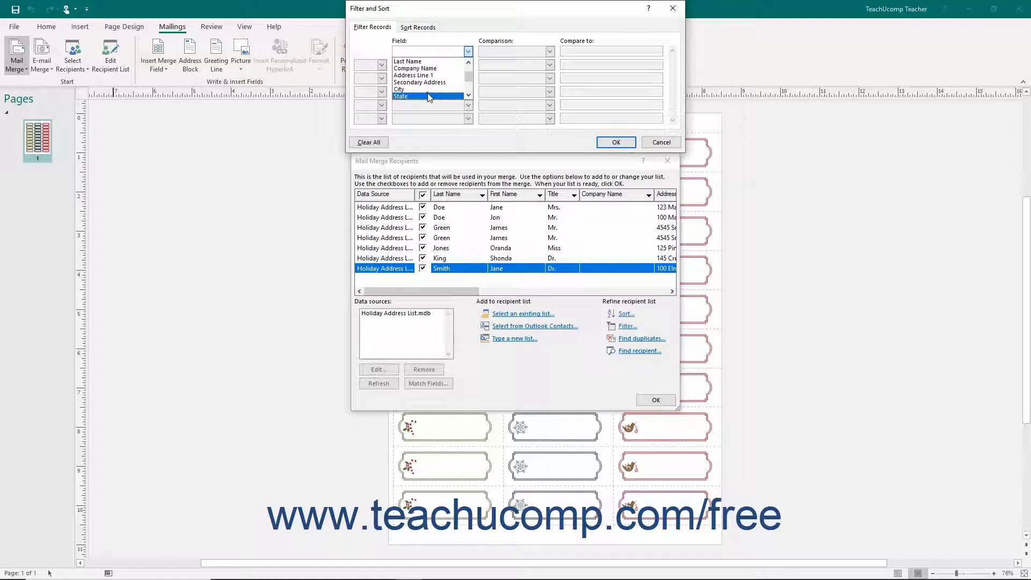
left_click(427, 92)
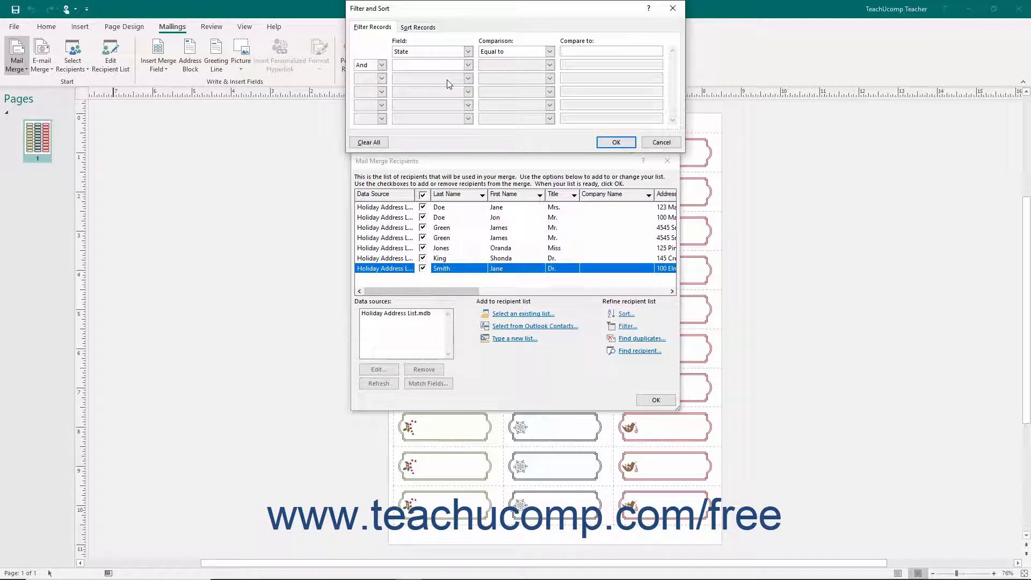
left_click(549, 52)
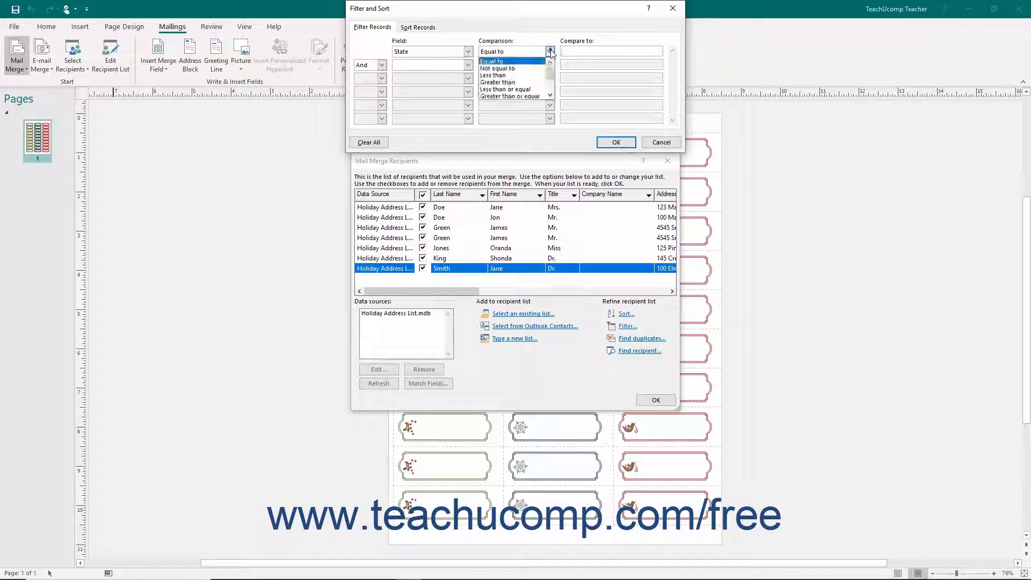
left_click(536, 63)
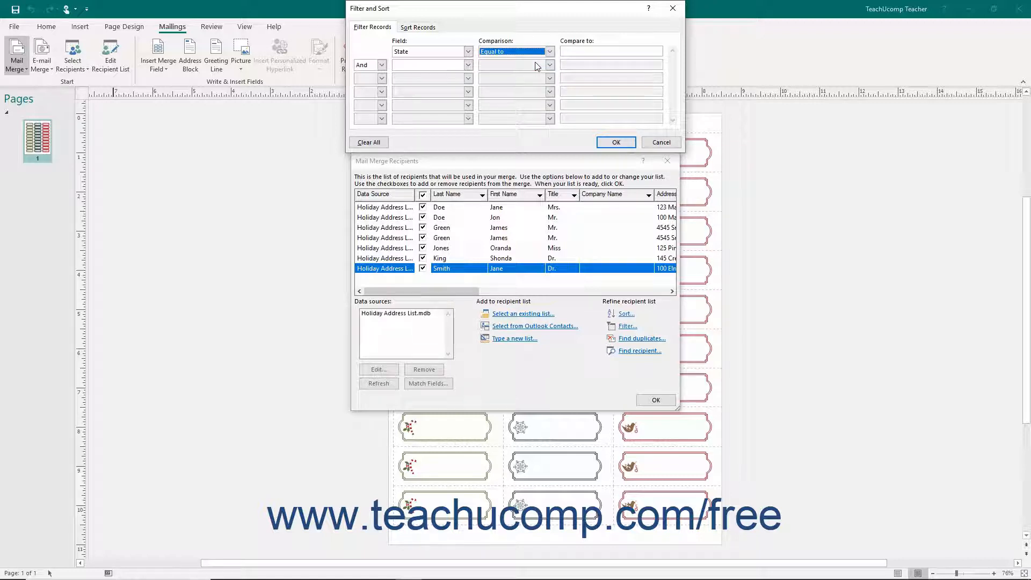
left_click(577, 51)
type("MI")
left_click(382, 65)
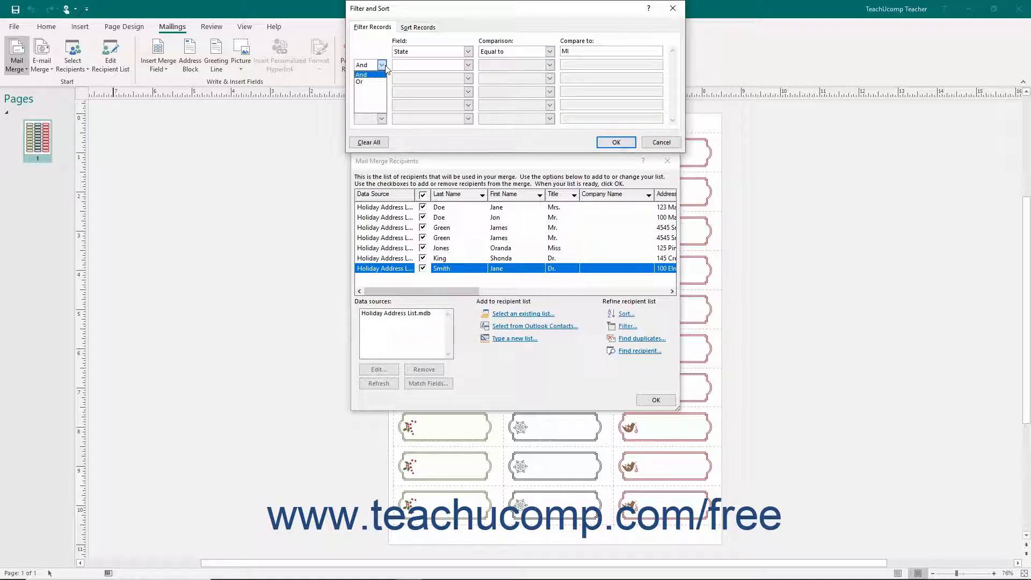
left_click(385, 66)
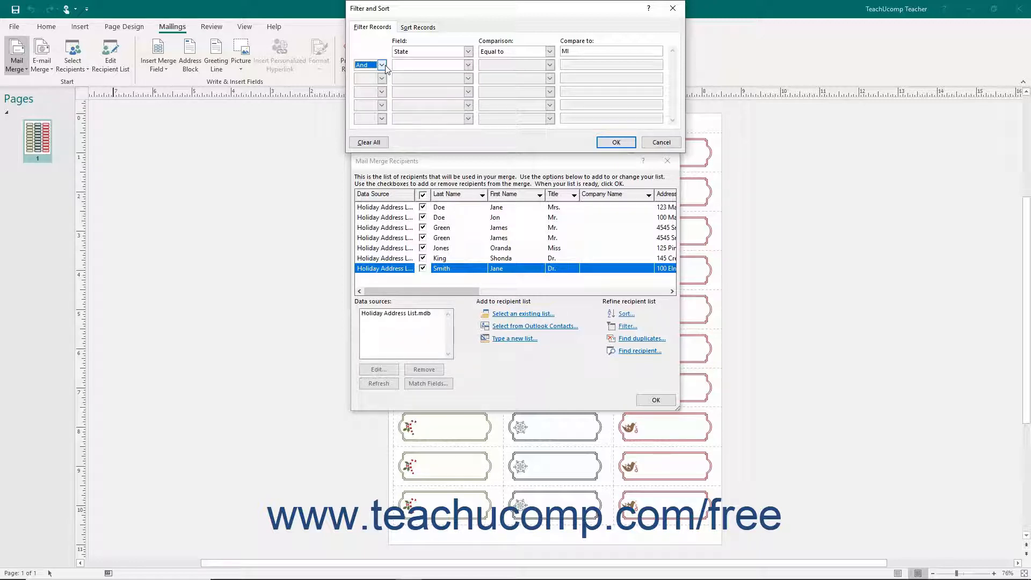
left_click(608, 144)
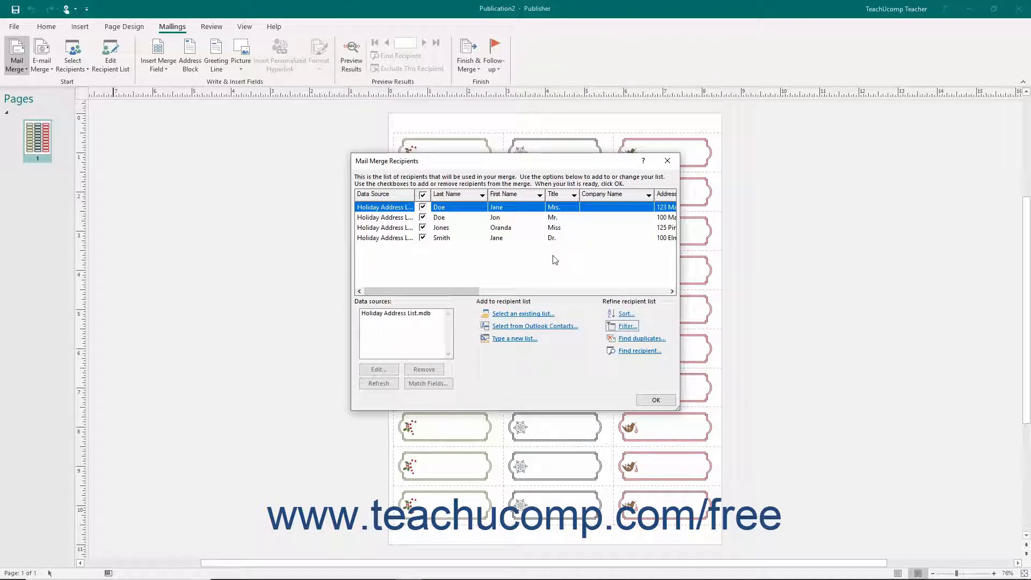
mouse_move(479, 294)
left_mouse_down()
mouse_move(612, 293)
mouse_move(475, 295)
left_mouse_up()
Clear all filter criteria from the recipient list while keeping the sort order.
left_click(624, 327)
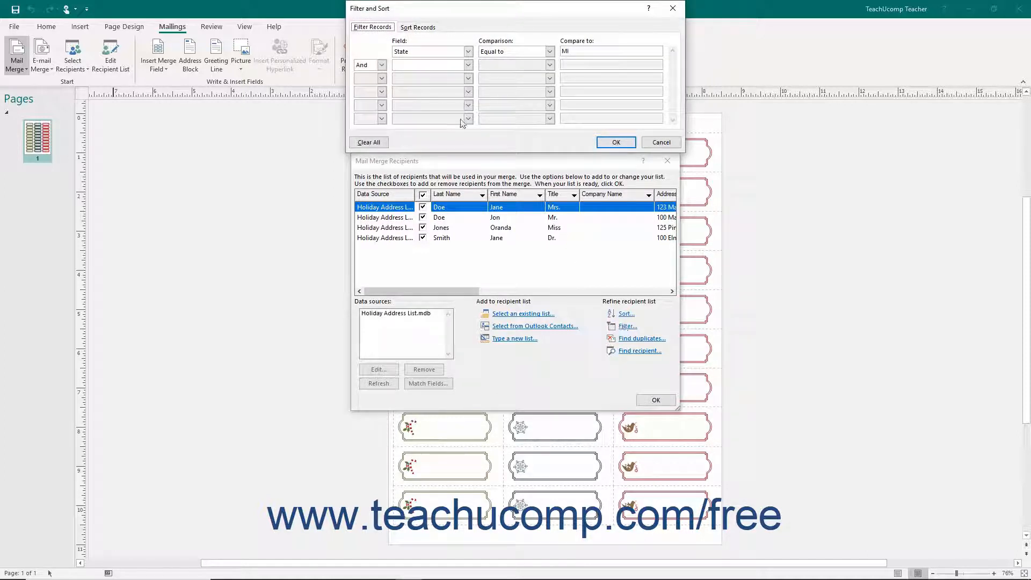
left_click(418, 27)
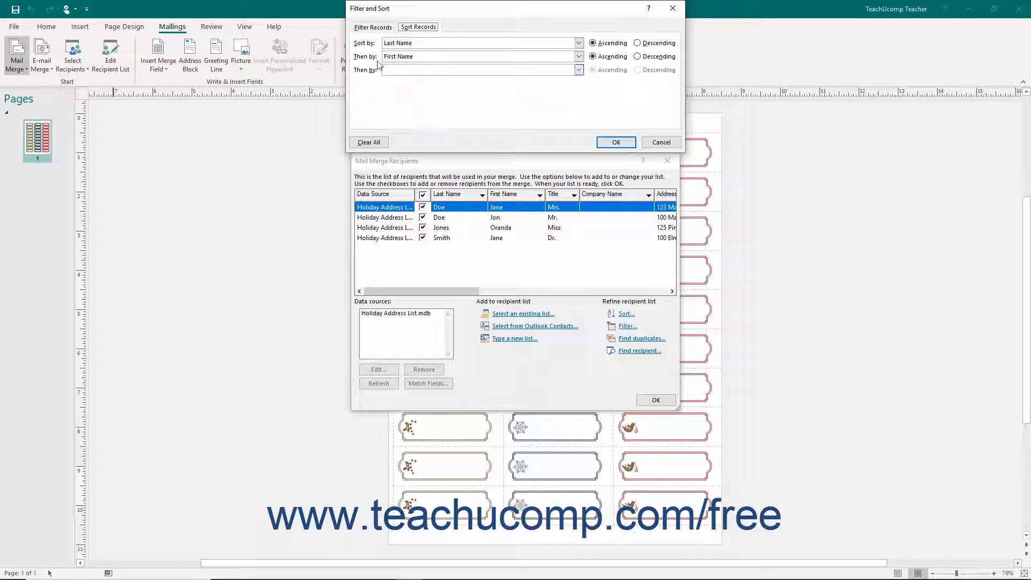
left_click(374, 27)
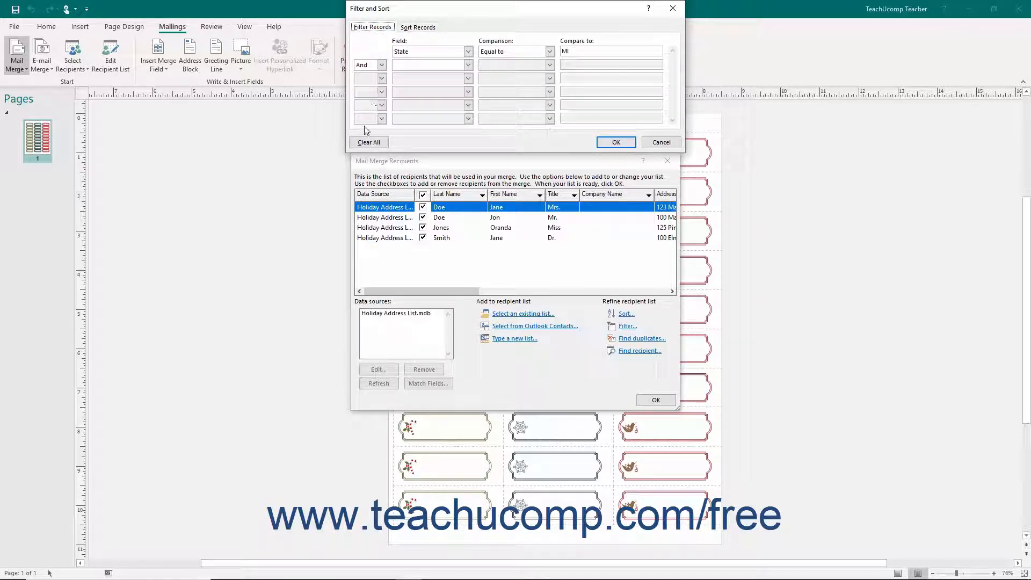
left_click(365, 142)
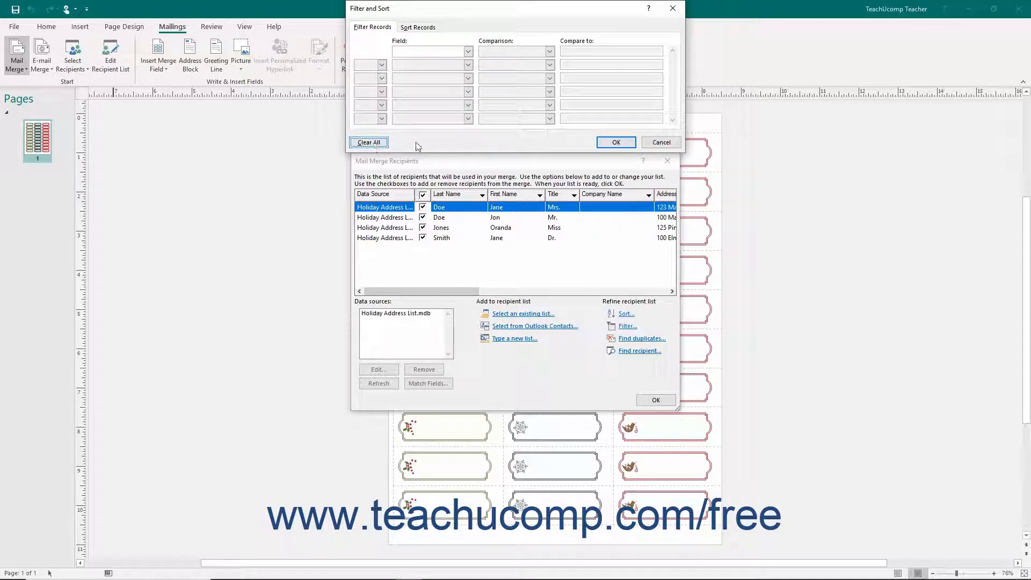
left_click(613, 143)
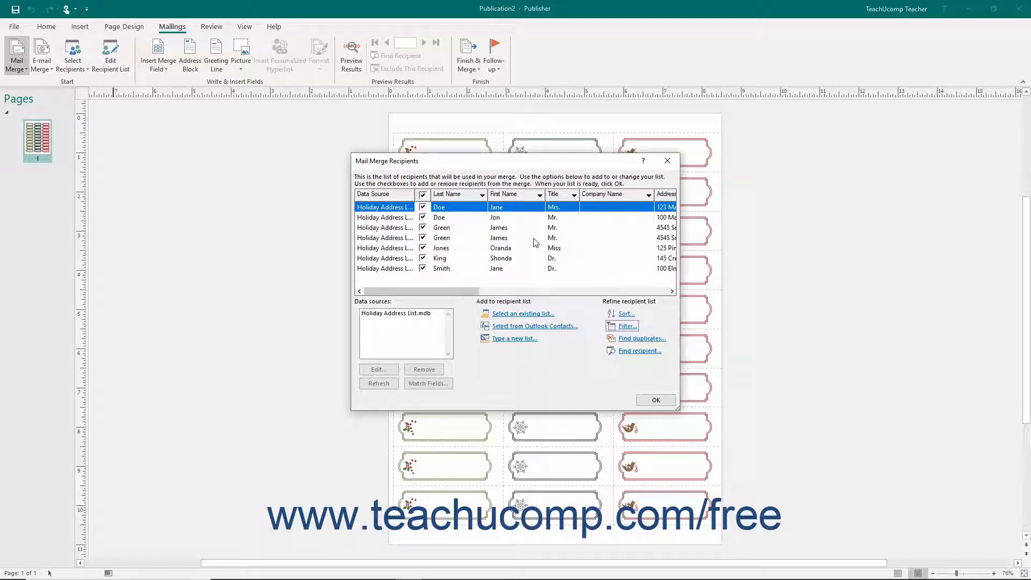
Check the recipient list for duplicates and exclude the second of the duplicate entries from the merge.
left_click(633, 340)
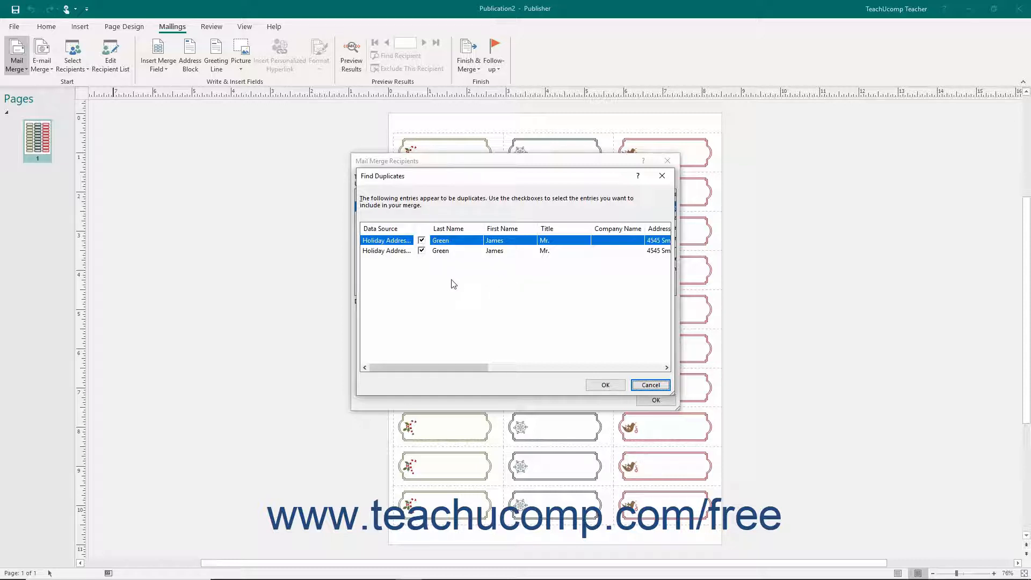
left_click(422, 251)
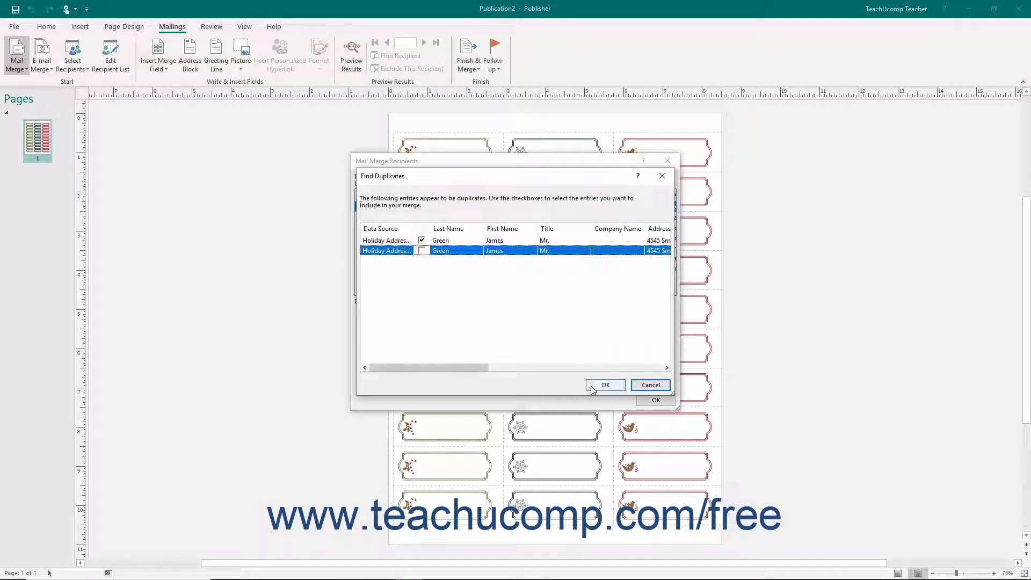
left_click(605, 385)
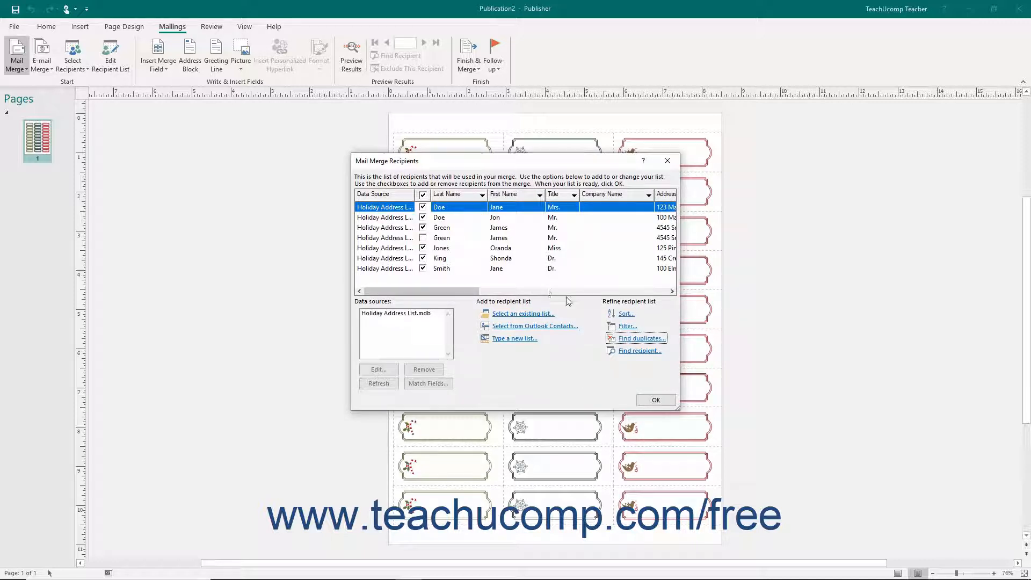
Search the recipients' Title field for "Dr." and close the search.
left_click(624, 352)
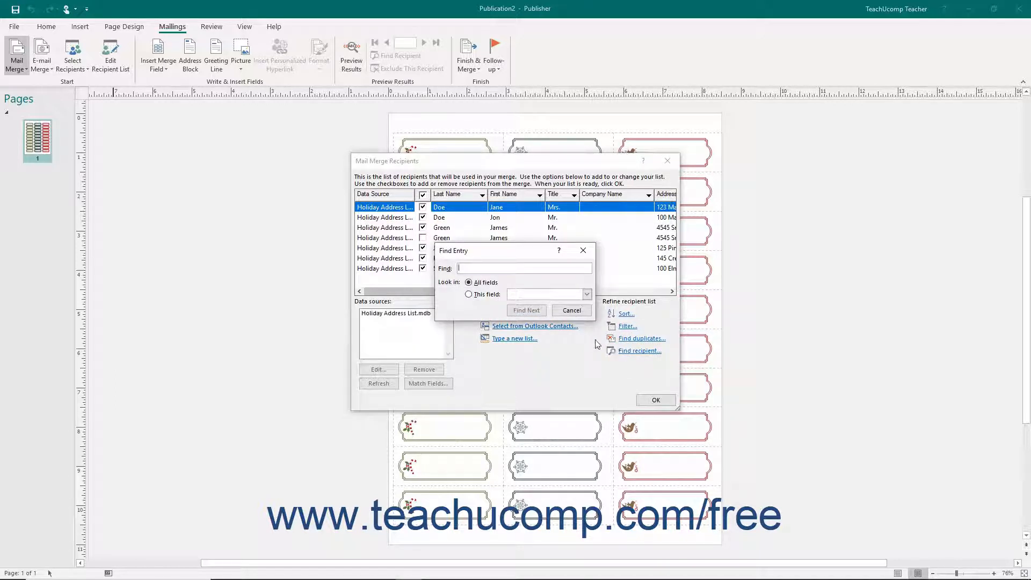
type("Dr.")
left_click(496, 293)
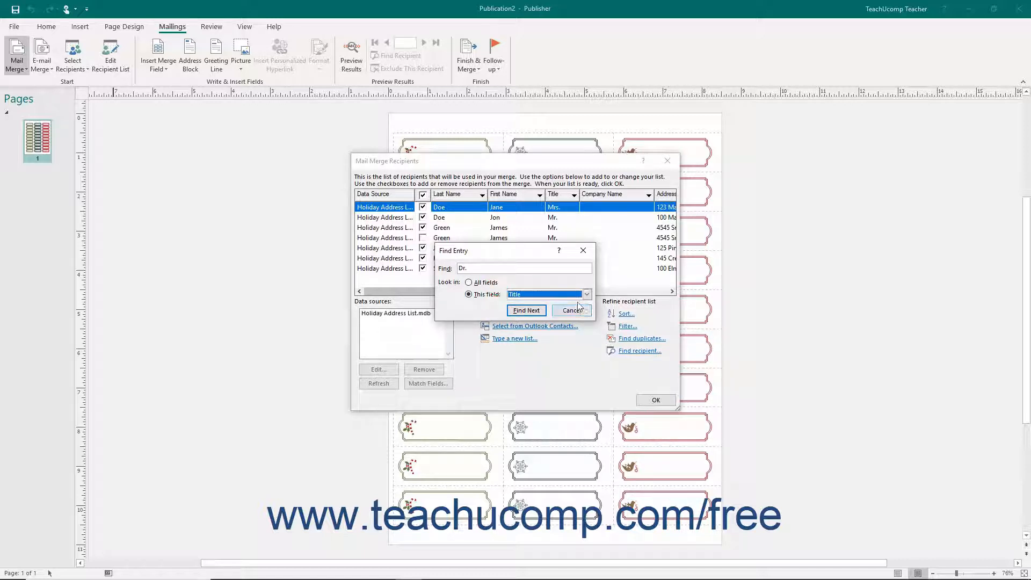
left_click(526, 310)
left_click(562, 312)
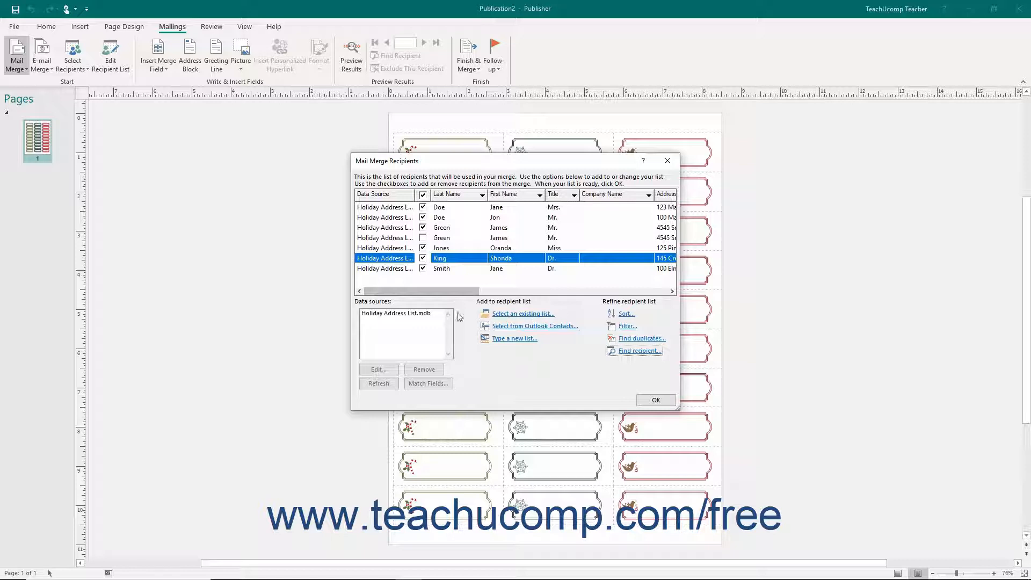
Delete the last duplicate entry from the Holiday Address List.mdb data source, save the changes to it and accept the recipient list.
left_click(398, 314)
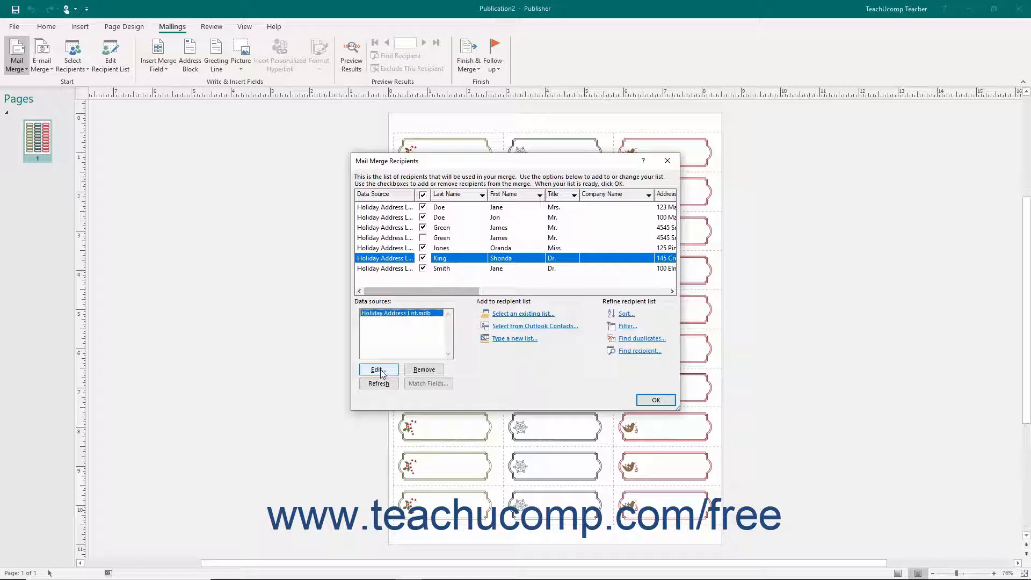
left_click(378, 370)
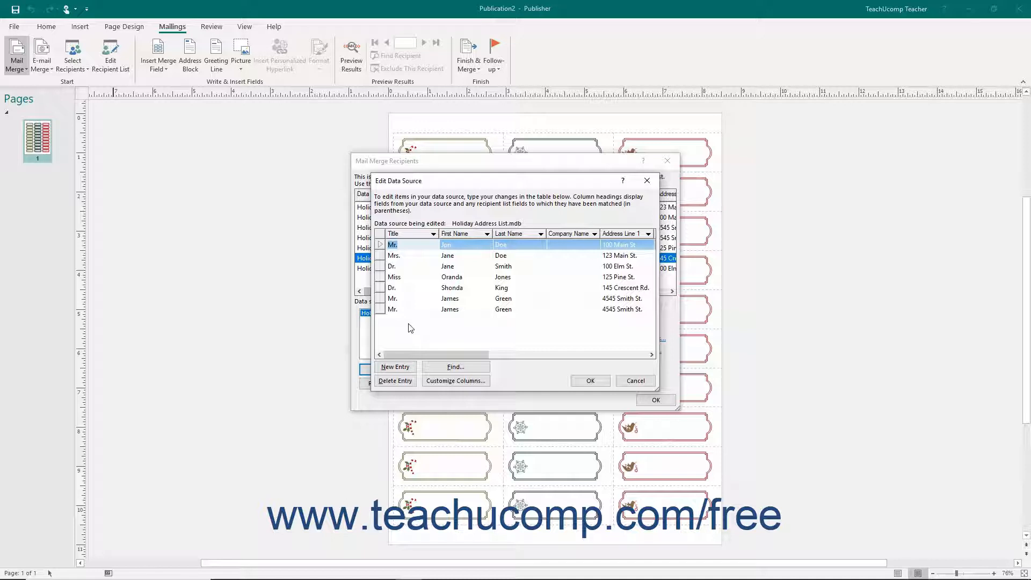
left_click(384, 309)
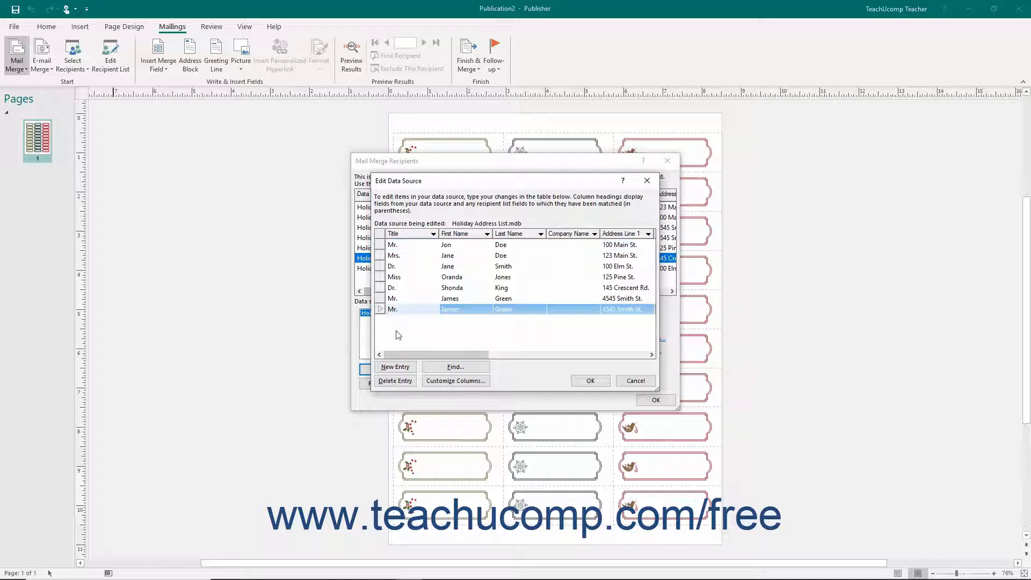
left_click(407, 381)
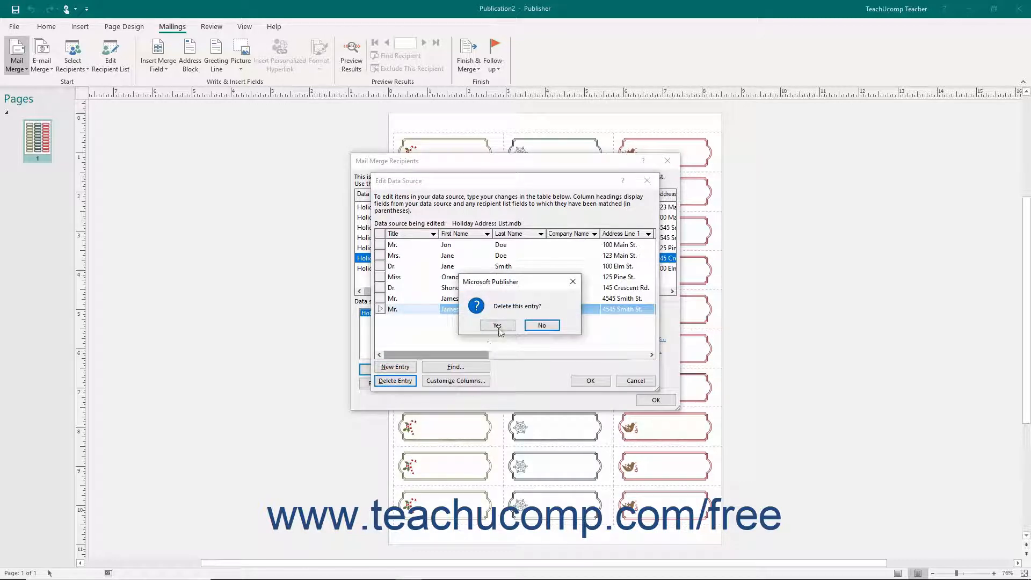
left_click(497, 326)
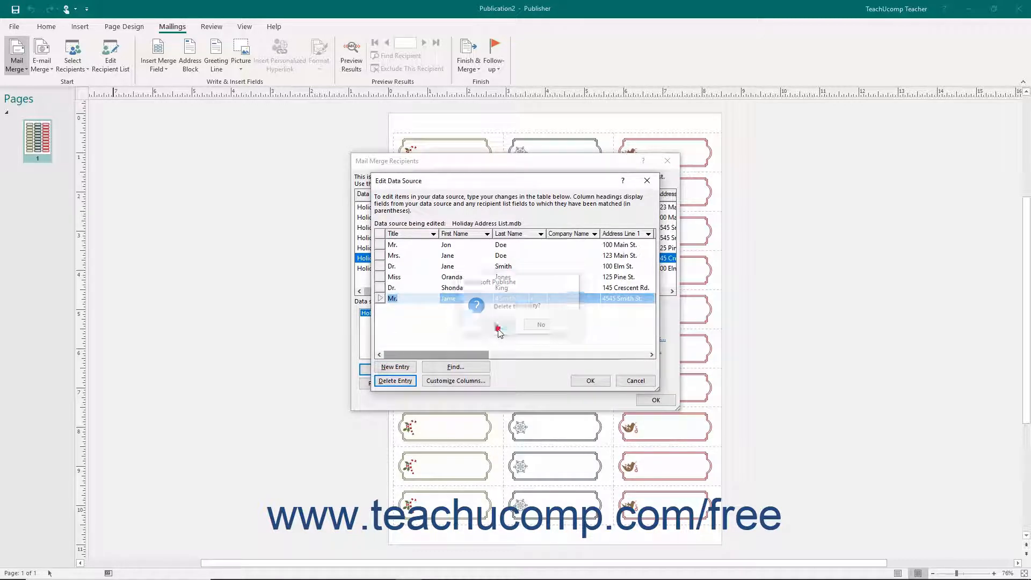
left_click(583, 383)
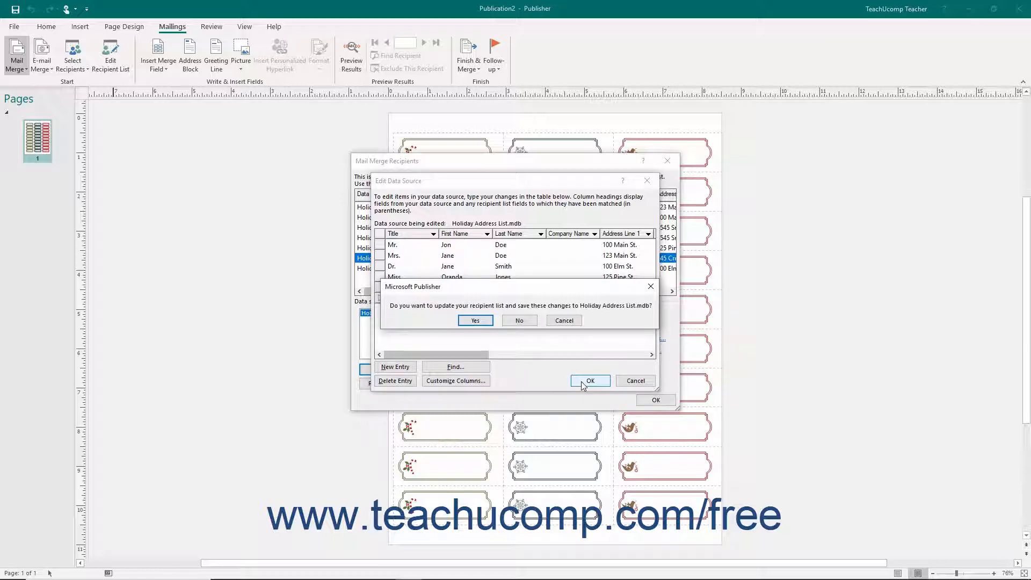
left_click(486, 325)
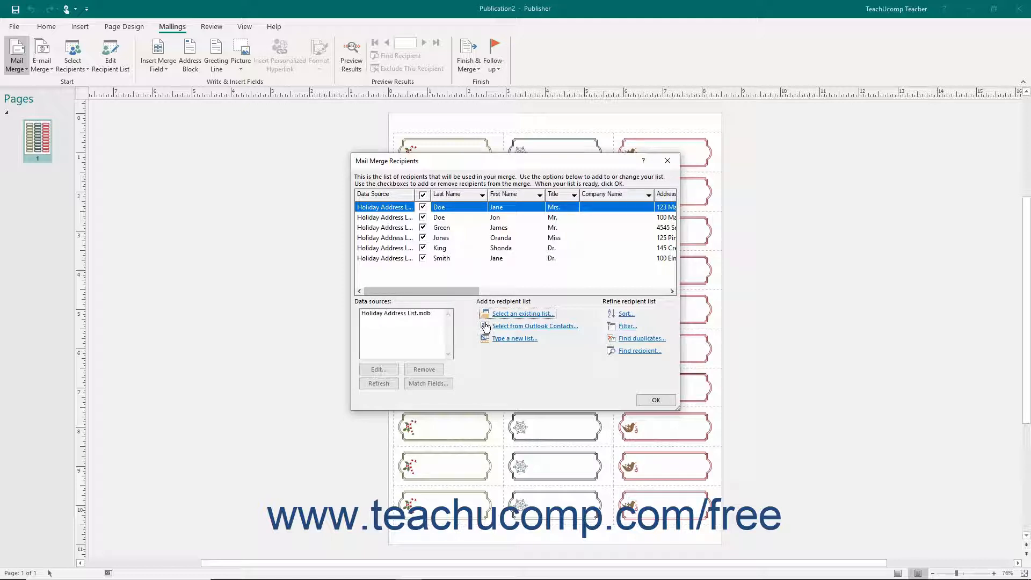
left_click(641, 401)
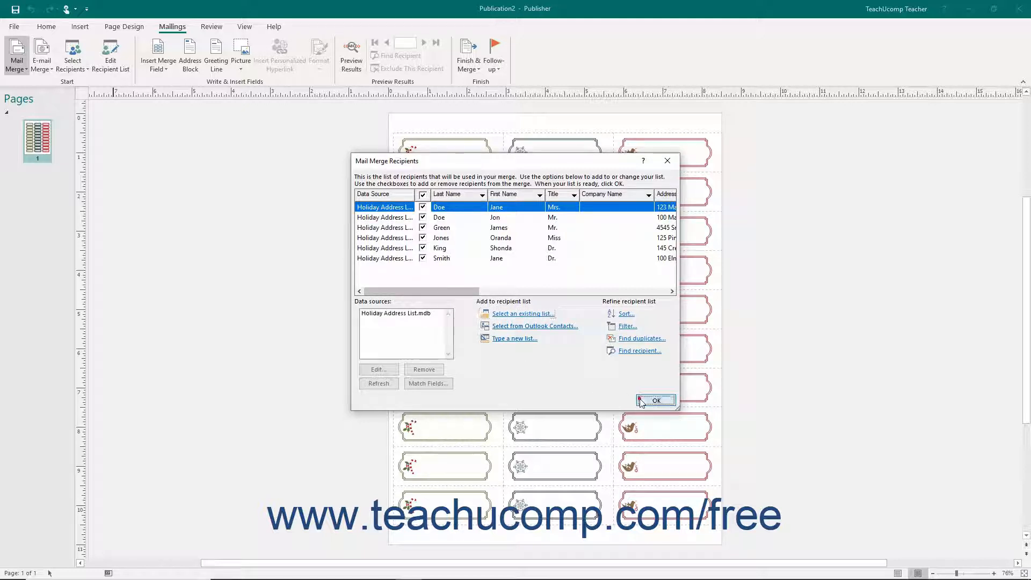